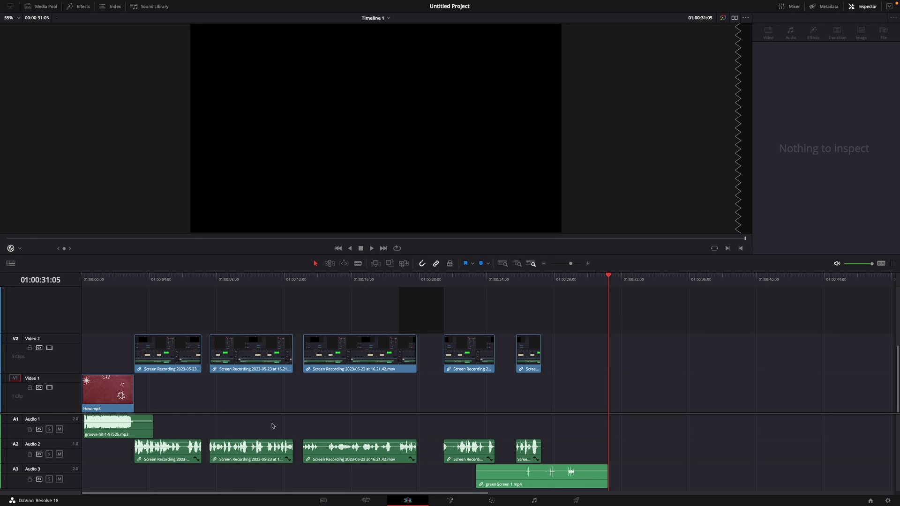
- Delete the gap between the third and fourth clips and slide the later Video 2 clip earlier
left_click(430, 355)
key("Delete")
mouse_move(439, 356)
left_mouse_down()
mouse_move(519, 356)
mouse_move(474, 356)
left_mouse_up()
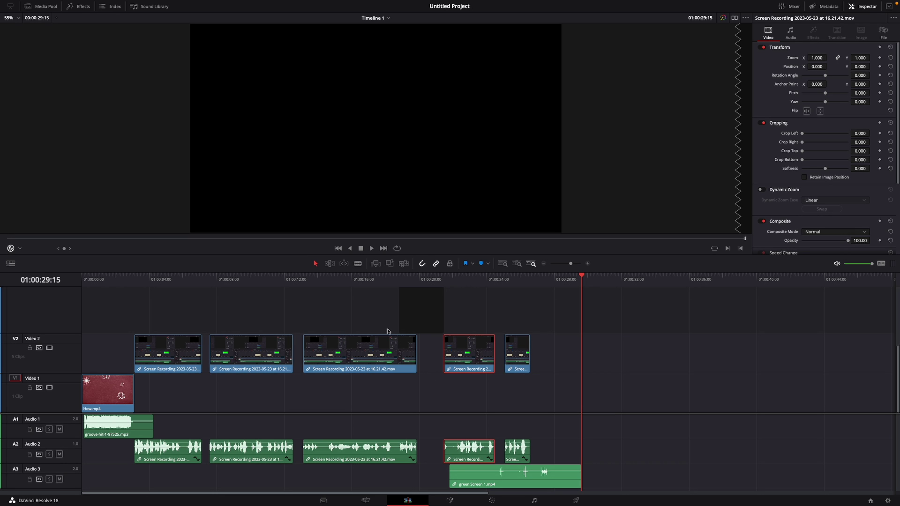
- Run Edit > Delete Gaps on the whole timeline, then undo it and save the project
left_click(233, 312)
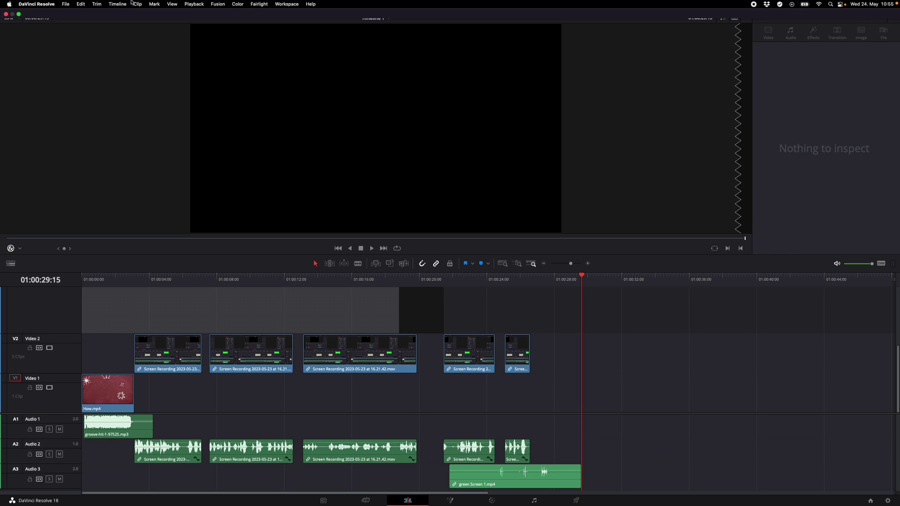
left_click(80, 3)
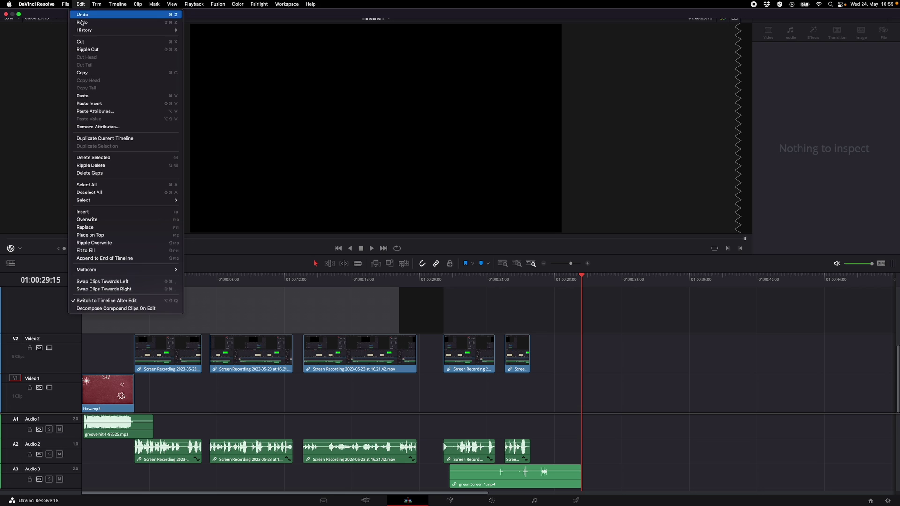
left_click(97, 175)
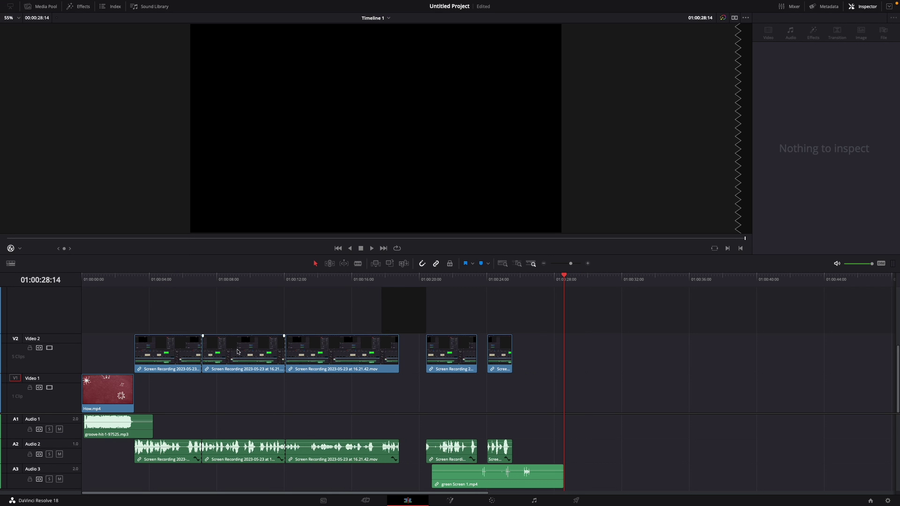
key("ctrl+z")
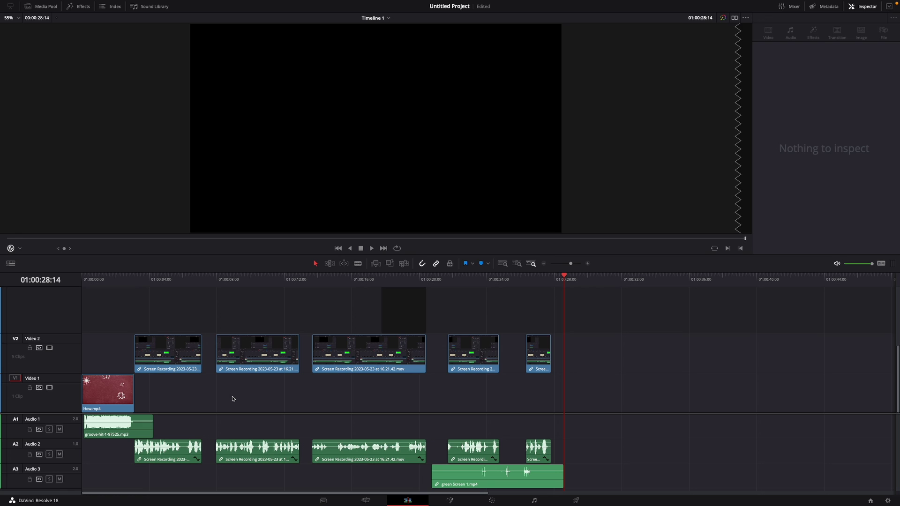
key("ctrl+s")
- In Keyboard Customization, search the commands for 'Gaps' and select Delete Gaps
mouse_move(248, 3)
left_click(30, 4)
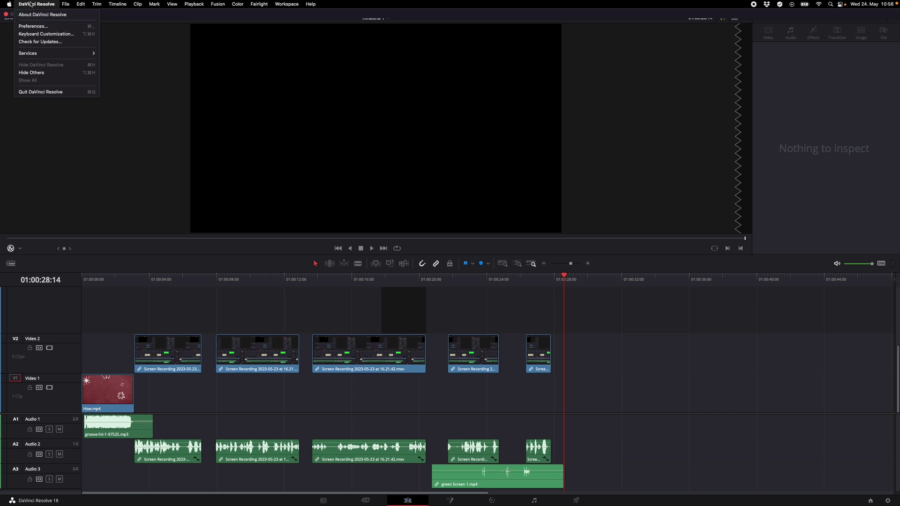
left_click(35, 34)
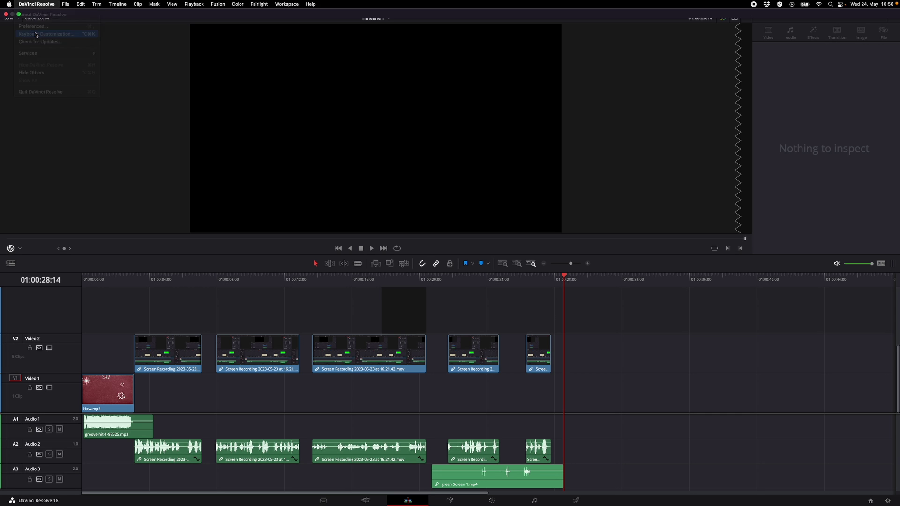
left_click(593, 226)
type("Gaps")
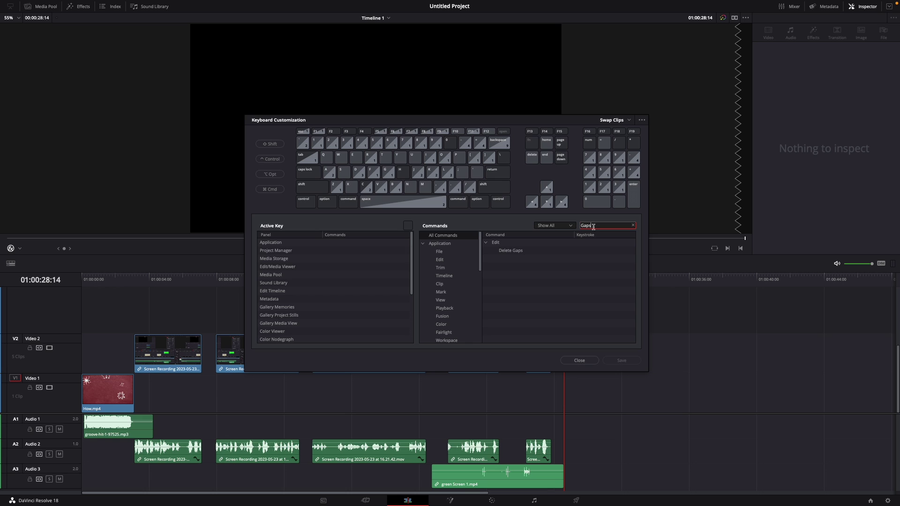
left_click(514, 251)
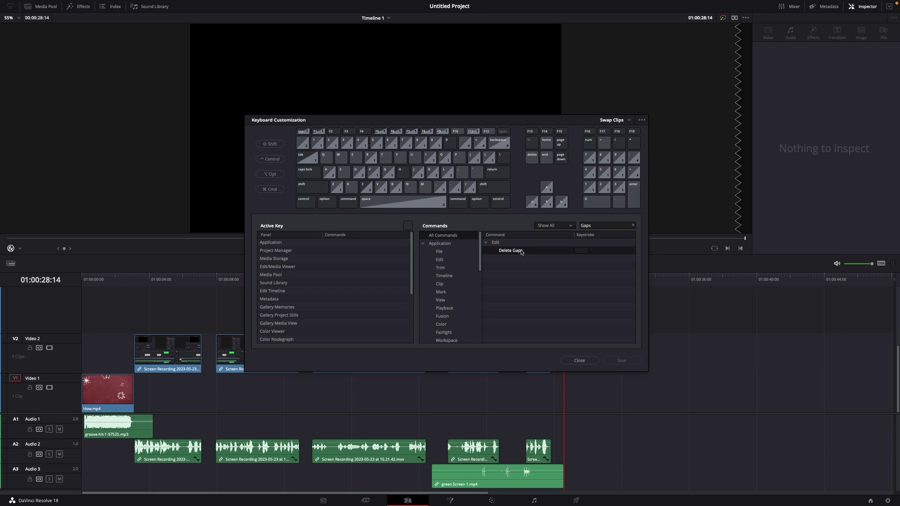
- Assign Shift+Cmd+Backspace to Delete Gaps, save the assignment, and close Keyboard Customization
left_click(582, 252)
key("shift+super+BackSpace")
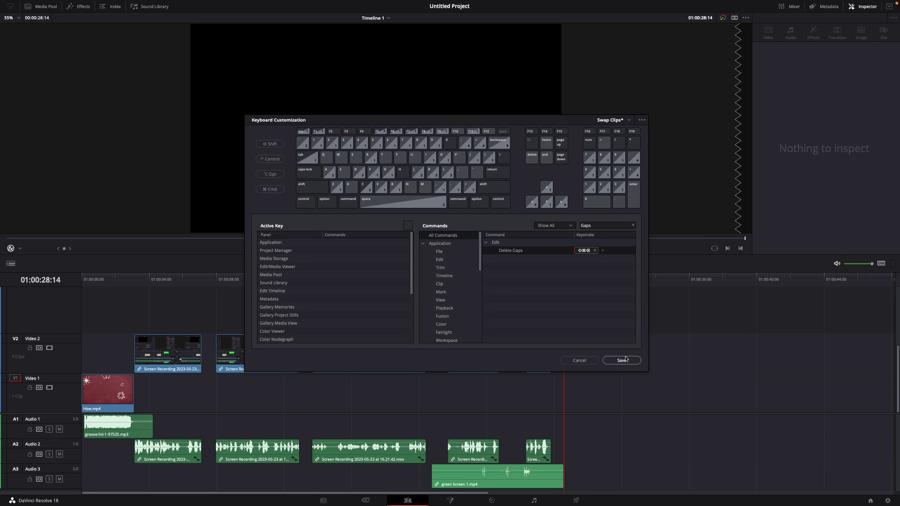
left_click(623, 360)
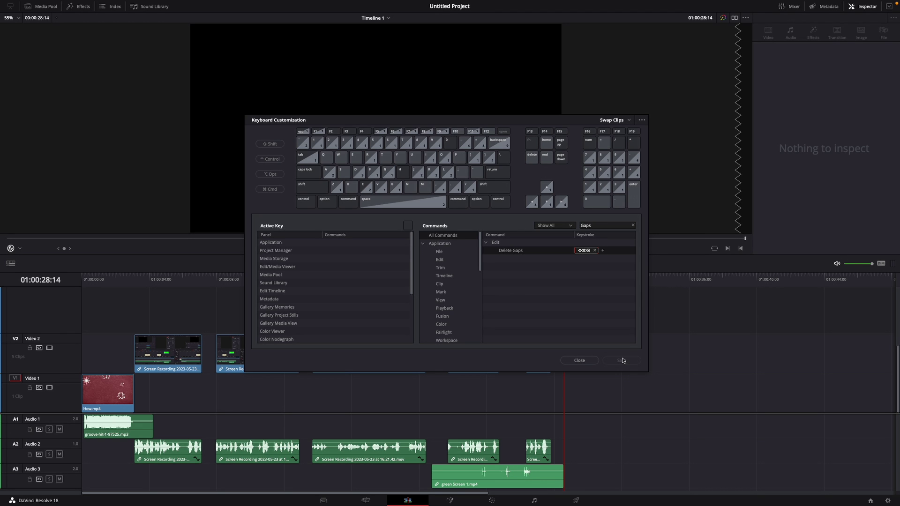
left_click(578, 360)
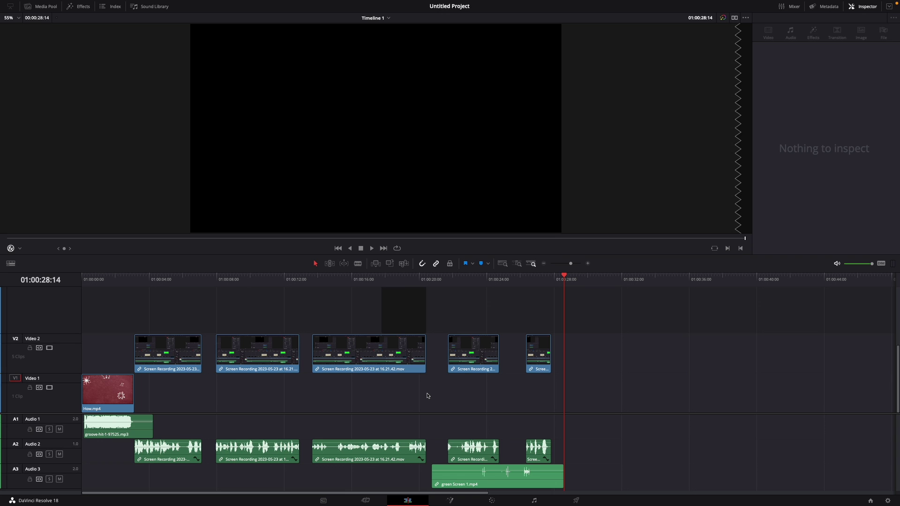
- Use the new Delete Gaps shortcut so the clips butt together and the timeline ends near 26 seconds
key("ctrl+z")
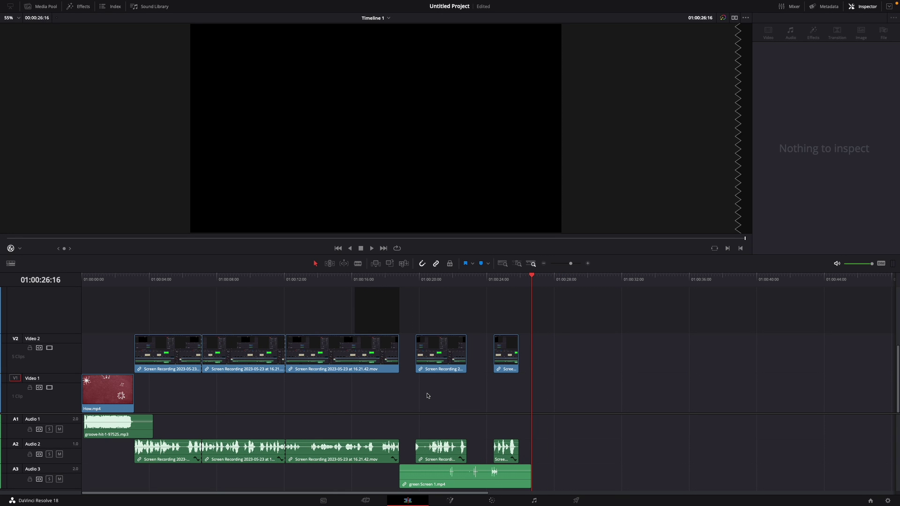